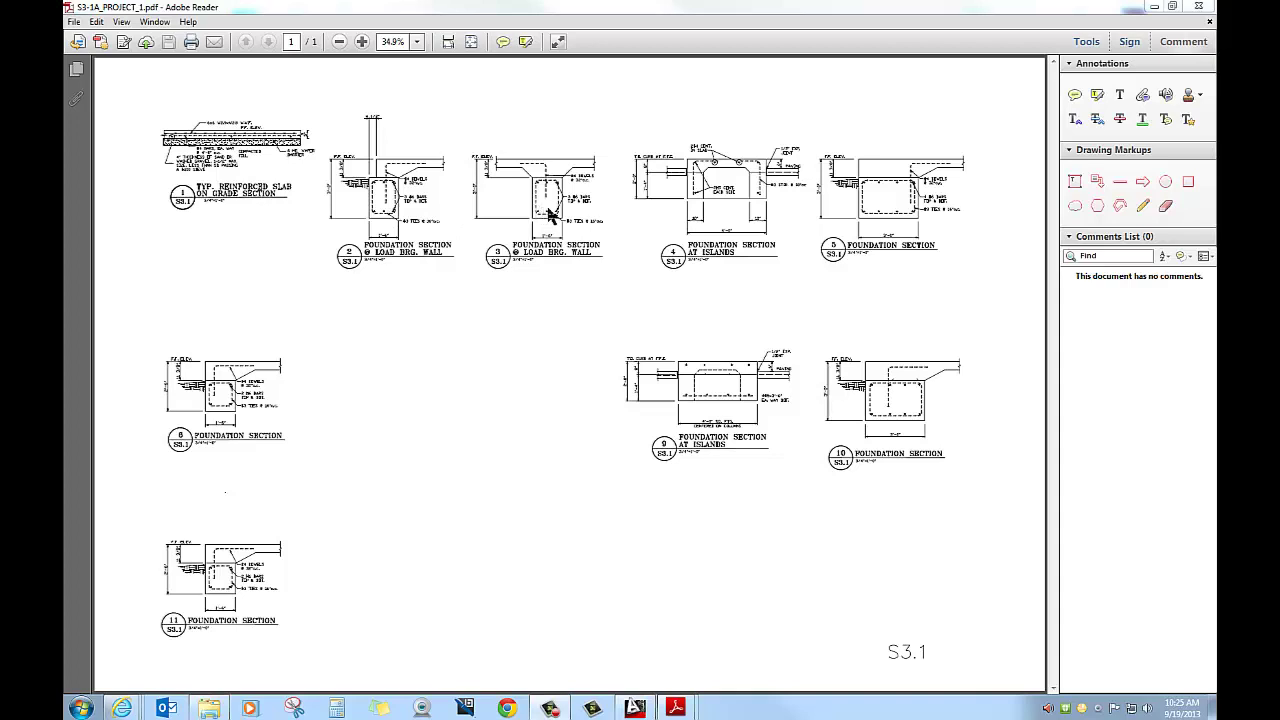
In foundation section 3, draw a vertical red arrow pointing down onto the slab above the footing
{"action": "scroll", "coordinate": [548, 214], "scroll_direction": "up", "scroll_amount": 2, "text": "ctrl"}
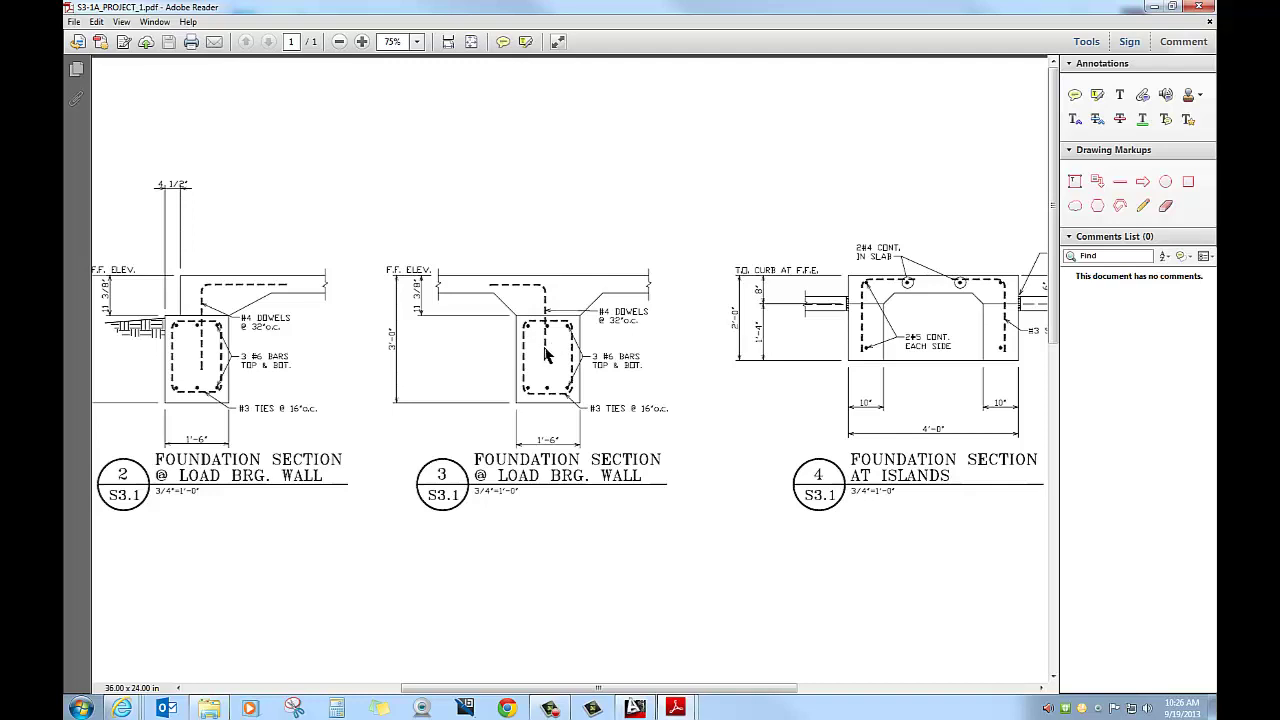
{"action": "scroll", "coordinate": [545, 355], "scroll_direction": "up", "scroll_amount": 3, "text": "ctrl"}
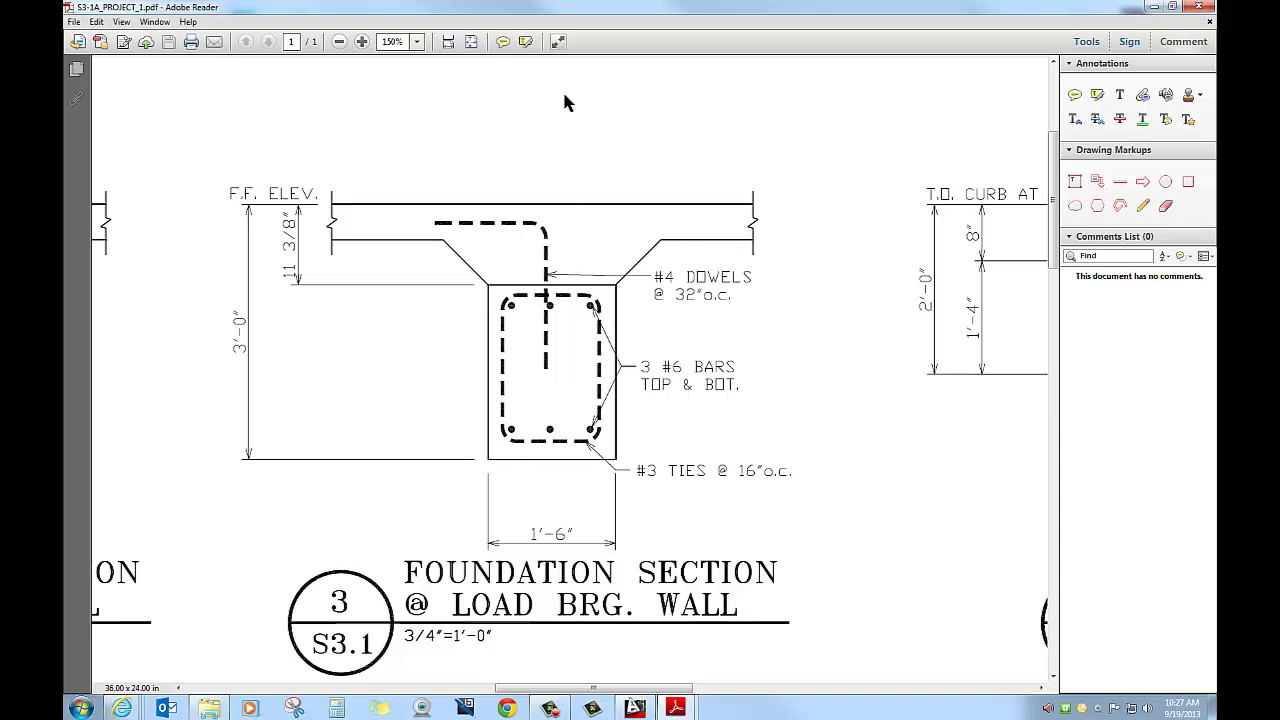
{"action": "left_click", "coordinate": [1142, 181]}
{"action": "left_click_drag", "start_coordinate": [546, 178], "coordinate": [545, 107]}
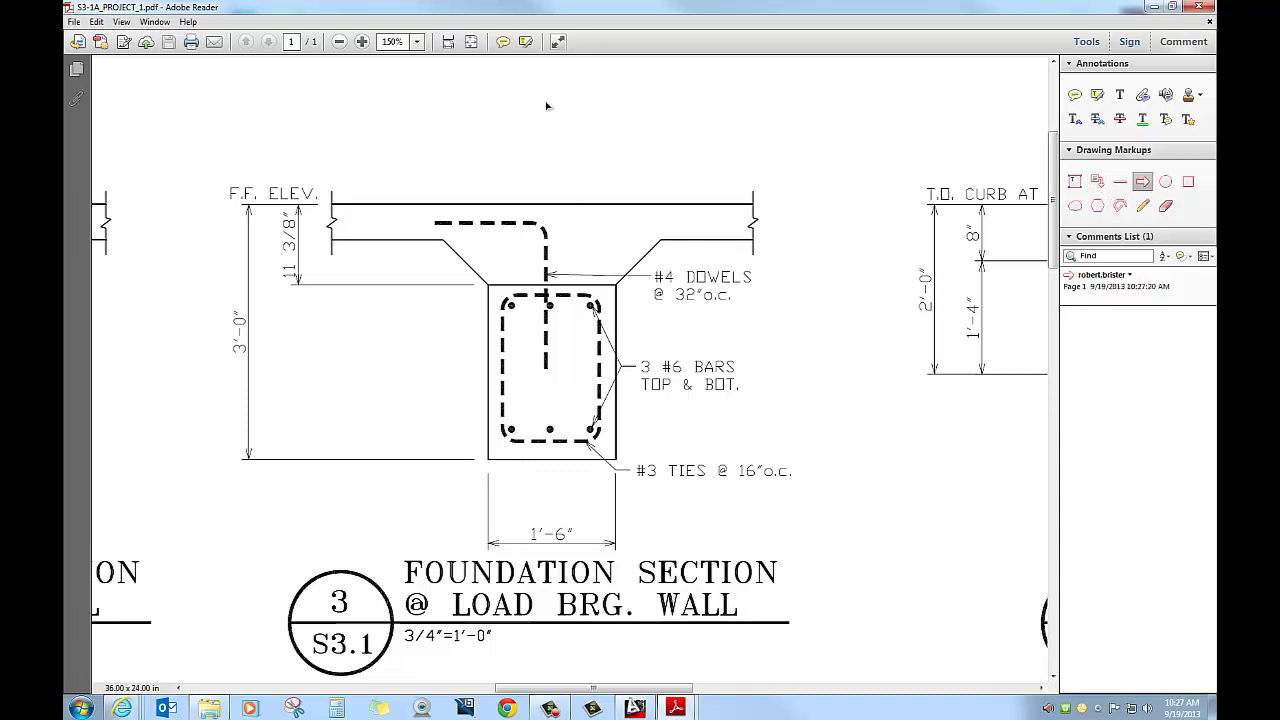
Draw freehand red loops around both vertical sides of the section 3 footing
{"action": "left_click", "coordinate": [1142, 205]}
{"action": "left_click_drag", "start_coordinate": [466, 280], "coordinate": [482, 484]}
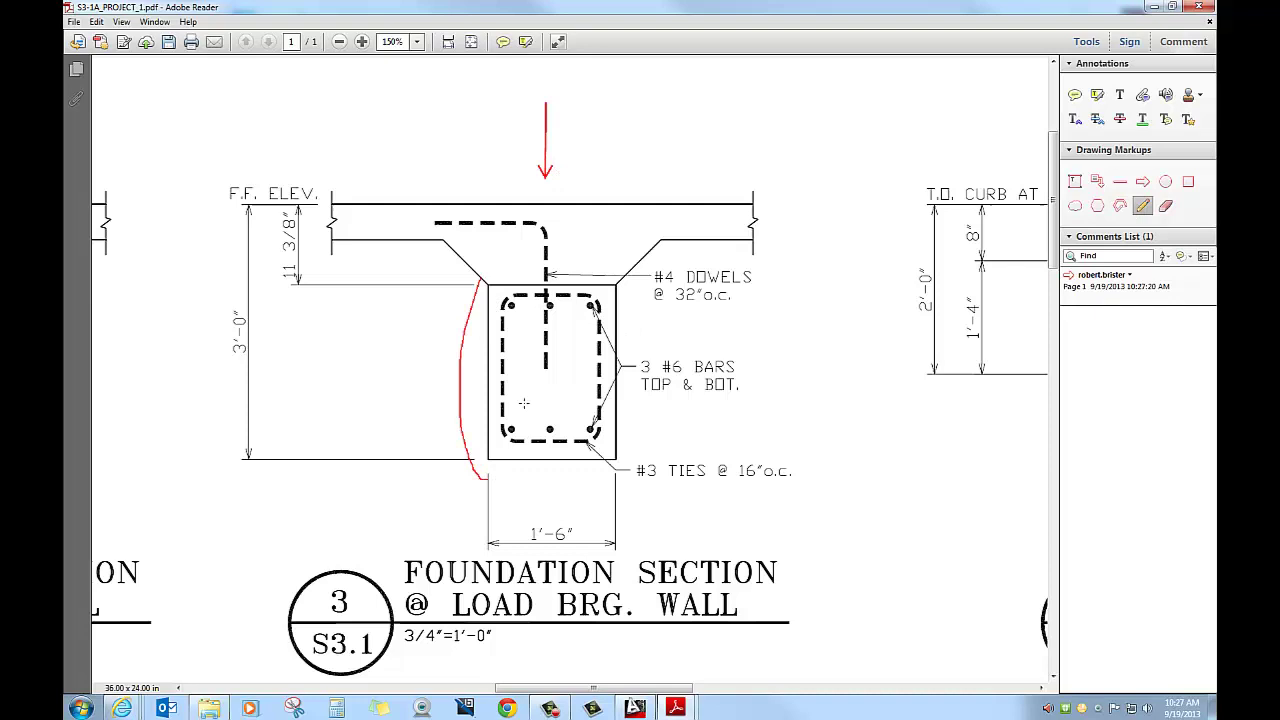
{"action": "left_click_drag", "start_coordinate": [490, 300], "coordinate": [515, 470]}
{"action": "key", "text": "ctrl+z"}
{"action": "mouse_move", "coordinate": [605, 272]}
{"action": "left_mouse_down"}
{"action": "mouse_move", "coordinate": [639, 455]}
{"action": "mouse_move", "coordinate": [639, 279]}
{"action": "mouse_move", "coordinate": [602, 280]}
{"action": "left_mouse_up"}
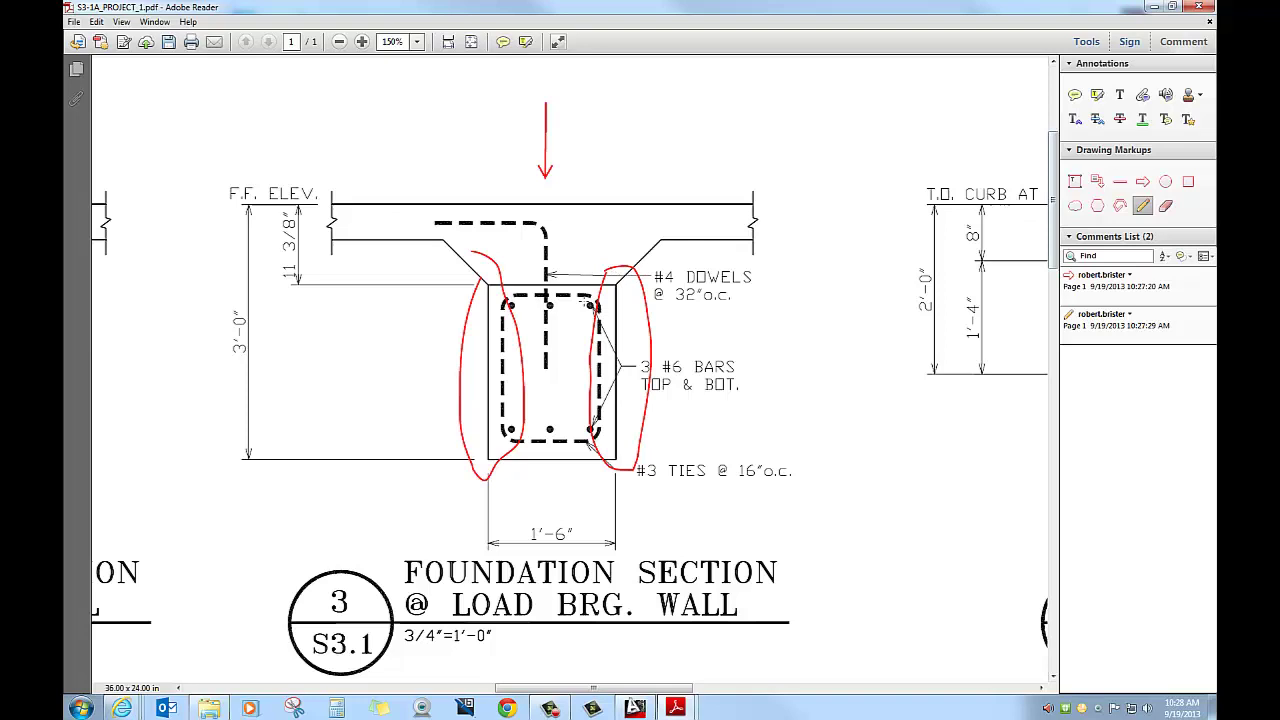
Circle the top and bottom bars in section 3 and mark TOP, BOT. and the 6 in the bar callout
{"action": "mouse_move", "coordinate": [586, 298]}
{"action": "left_mouse_down"}
{"action": "mouse_move", "coordinate": [505, 302]}
{"action": "mouse_move", "coordinate": [516, 300]}
{"action": "left_mouse_up"}
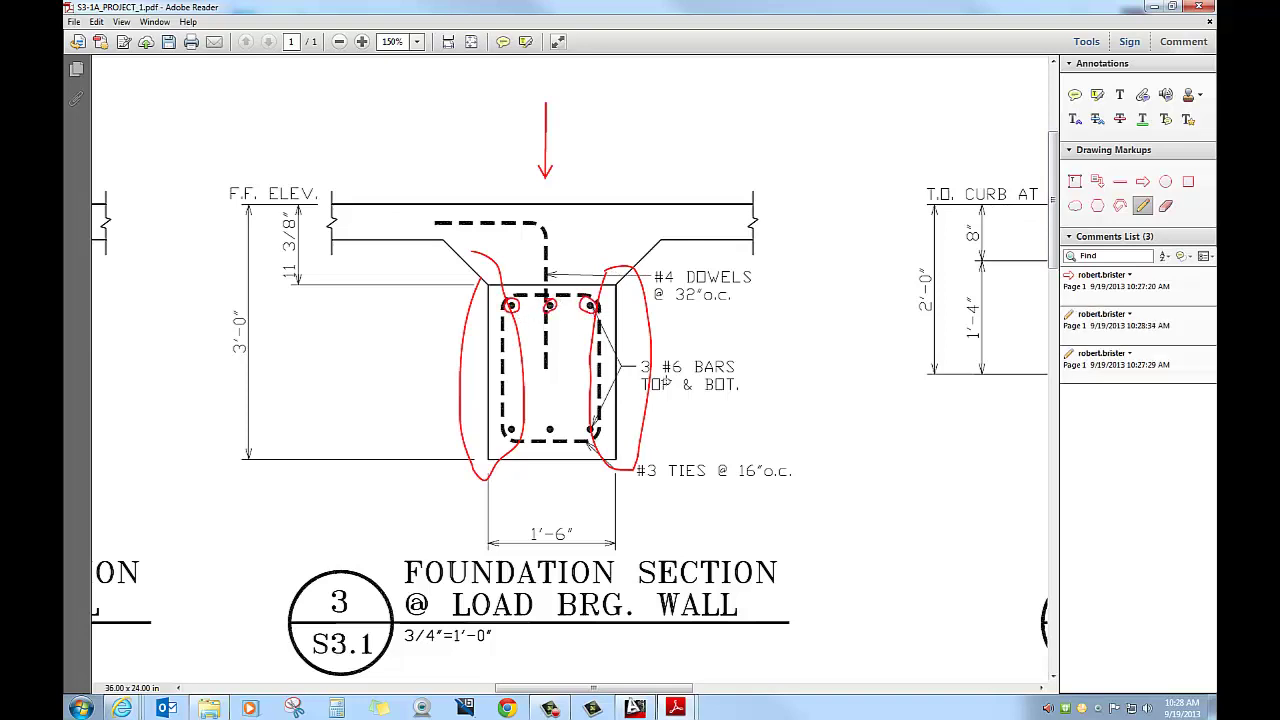
{"action": "left_click_drag", "start_coordinate": [668, 382], "coordinate": [634, 380]}
{"action": "mouse_move", "coordinate": [511, 425]}
{"action": "left_mouse_down"}
{"action": "mouse_move", "coordinate": [517, 437]}
{"action": "mouse_move", "coordinate": [511, 422]}
{"action": "mouse_move", "coordinate": [540, 435]}
{"action": "mouse_move", "coordinate": [600, 424]}
{"action": "mouse_move", "coordinate": [582, 432]}
{"action": "left_mouse_up"}
{"action": "left_click_drag", "start_coordinate": [704, 386], "coordinate": [748, 382]}
{"action": "mouse_move", "coordinate": [686, 355]}
{"action": "left_mouse_down"}
{"action": "mouse_move", "coordinate": [669, 372]}
{"action": "mouse_move", "coordinate": [685, 354]}
{"action": "left_mouse_up"}
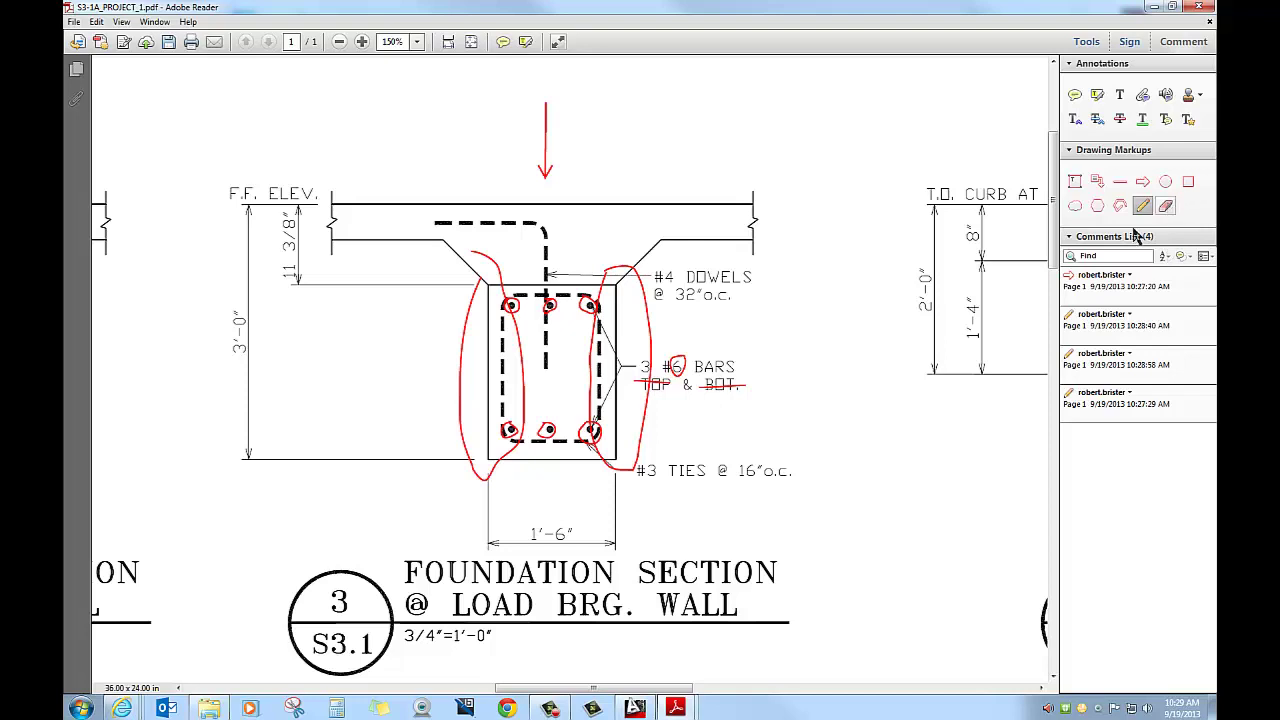
Erase the red marks around the lower right bar and the lower part of the right-hand loop in section 3
{"action": "left_click", "coordinate": [1165, 205]}
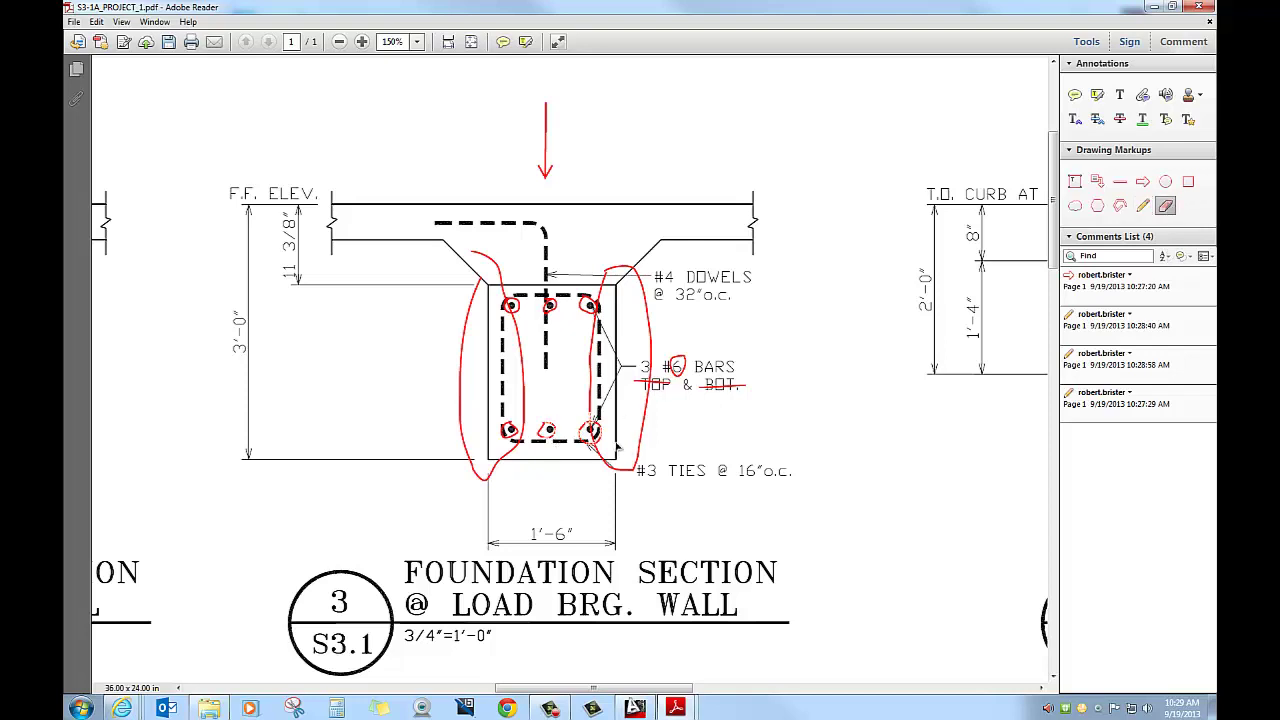
{"action": "mouse_move", "coordinate": [617, 448]}
{"action": "left_mouse_down"}
{"action": "mouse_move", "coordinate": [570, 425]}
{"action": "mouse_move", "coordinate": [618, 466]}
{"action": "mouse_move", "coordinate": [646, 440]}
{"action": "left_mouse_up"}
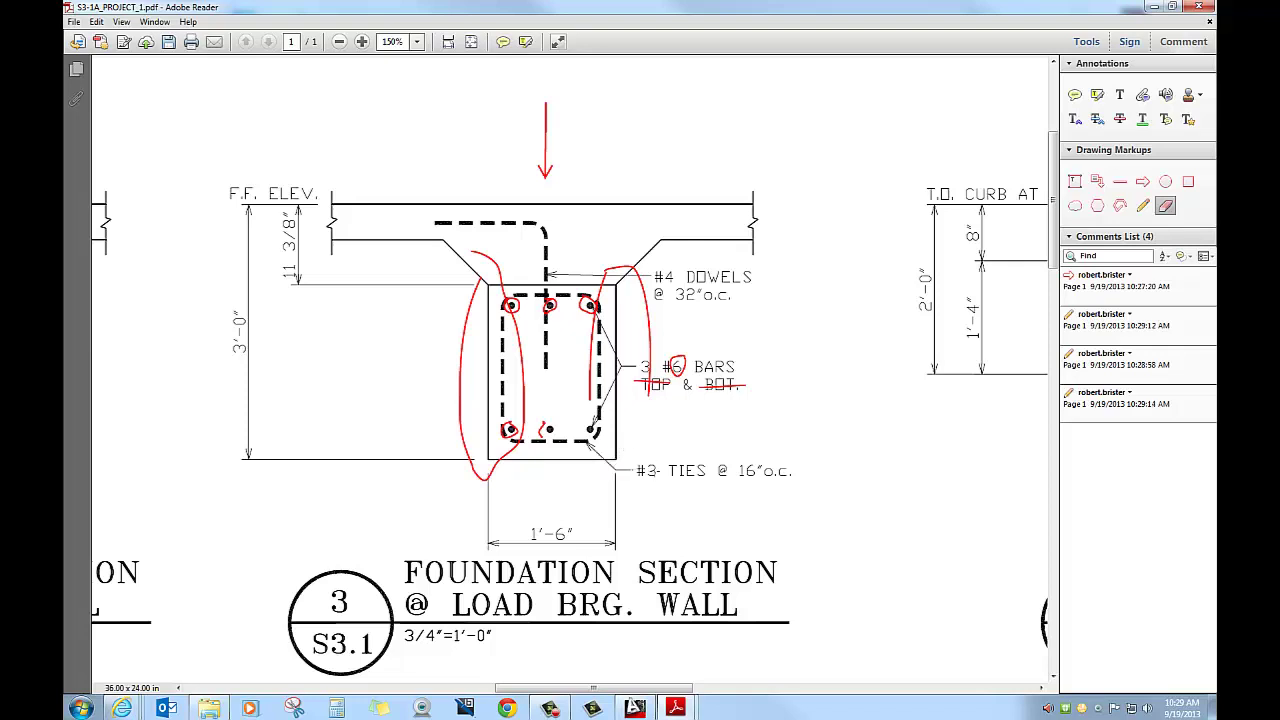
{"action": "left_click", "coordinate": [1142, 207]}
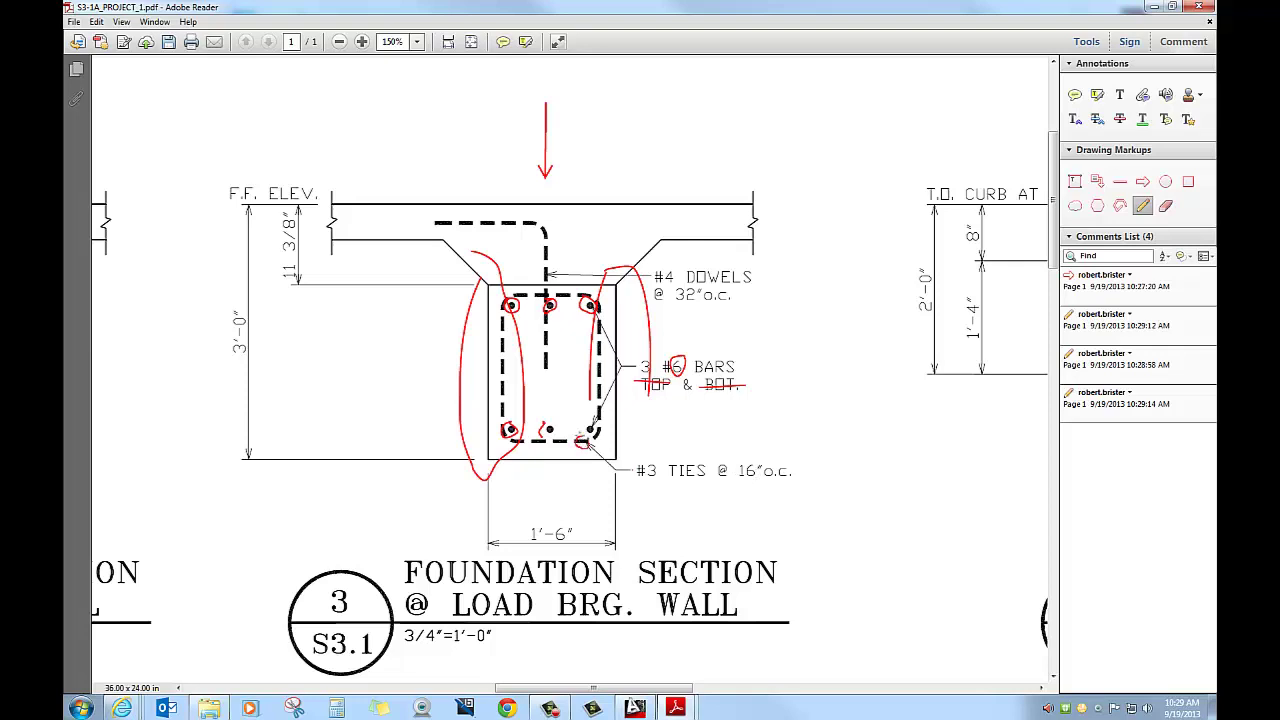
{"action": "left_click_drag", "start_coordinate": [586, 436], "coordinate": [588, 438]}
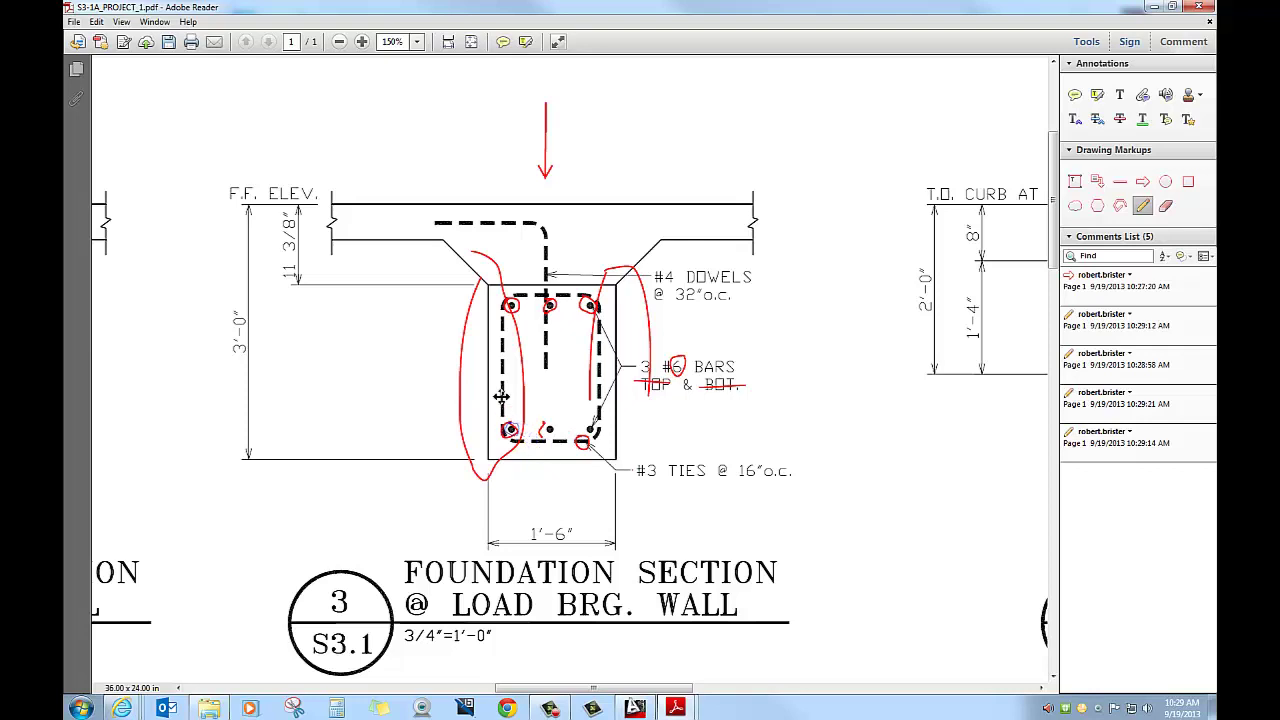
{"action": "left_click_drag", "start_coordinate": [505, 378], "coordinate": [497, 407]}
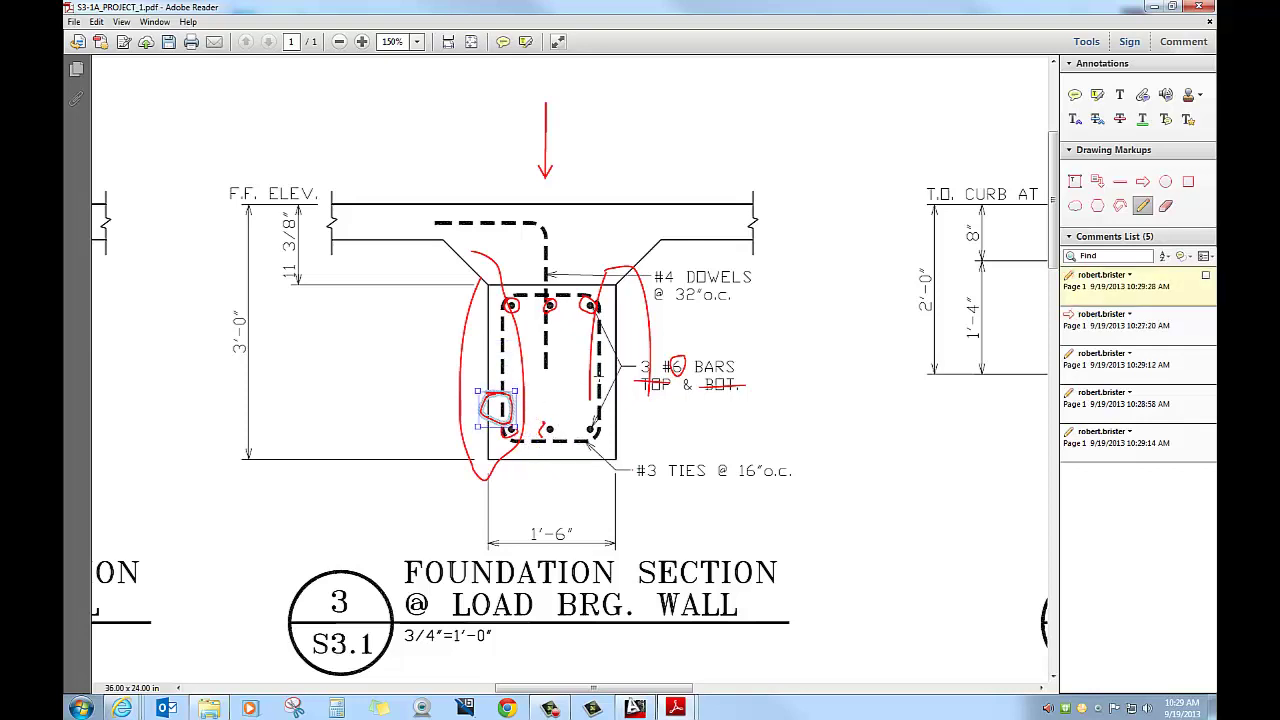
{"action": "key", "text": "Delete"}
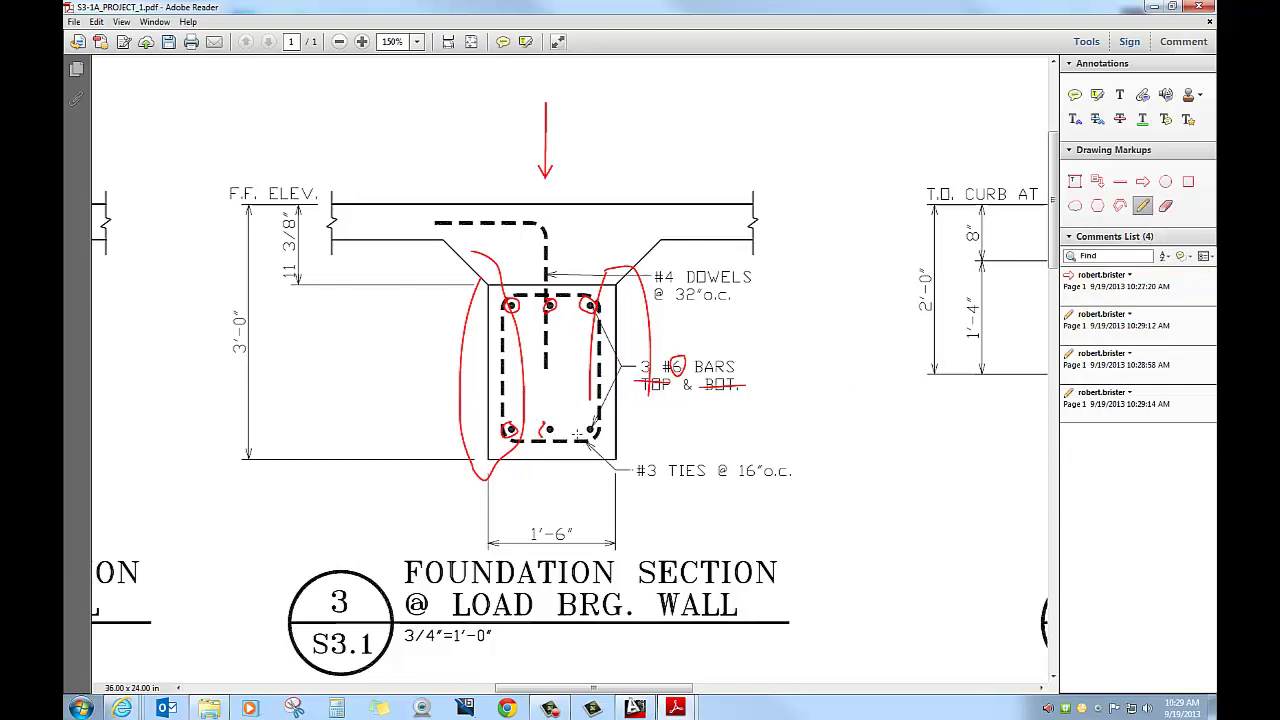
Circle the tie at its lower right corner, trace the tie outline in red, and underline 16"o.c. in its callout
{"action": "mouse_move", "coordinate": [577, 434]}
{"action": "left_mouse_down"}
{"action": "mouse_move", "coordinate": [584, 450]}
{"action": "mouse_move", "coordinate": [591, 434]}
{"action": "mouse_move", "coordinate": [506, 432]}
{"action": "mouse_move", "coordinate": [498, 322]}
{"action": "mouse_move", "coordinate": [540, 292]}
{"action": "mouse_move", "coordinate": [600, 298]}
{"action": "mouse_move", "coordinate": [606, 404]}
{"action": "mouse_move", "coordinate": [578, 442]}
{"action": "mouse_move", "coordinate": [588, 452]}
{"action": "left_mouse_up"}
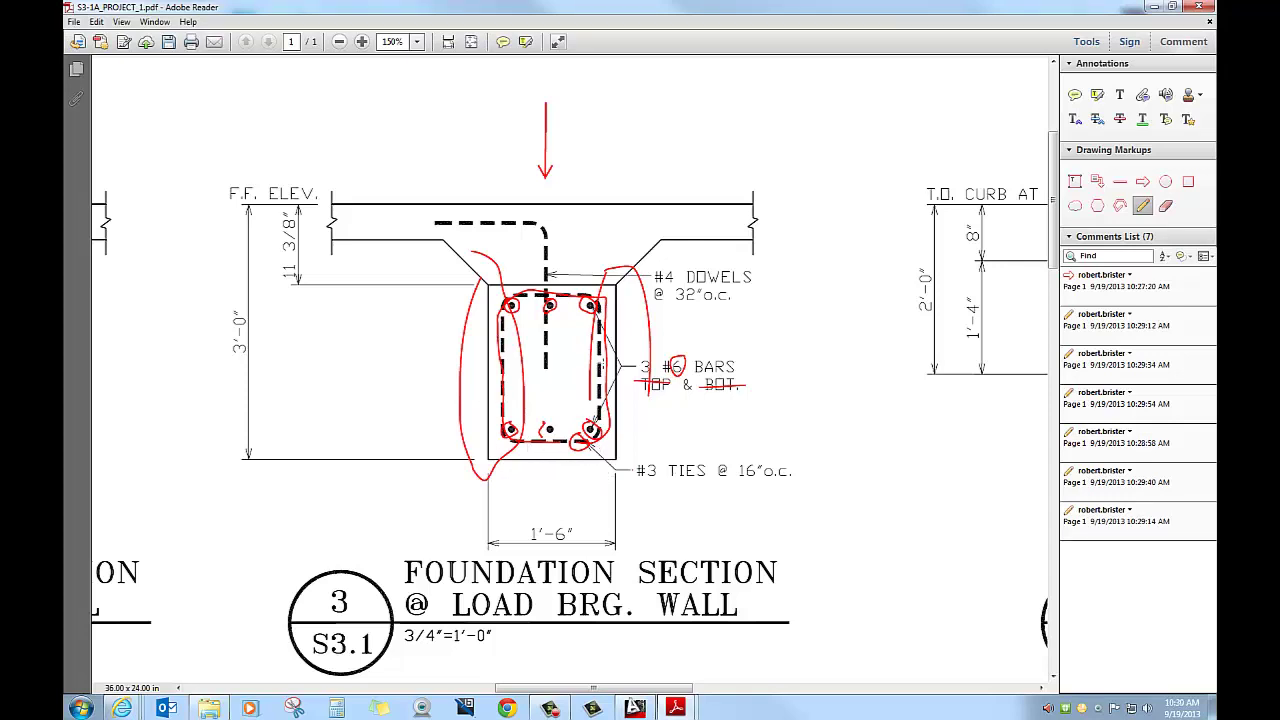
{"action": "left_click_drag", "start_coordinate": [741, 482], "coordinate": [790, 476]}
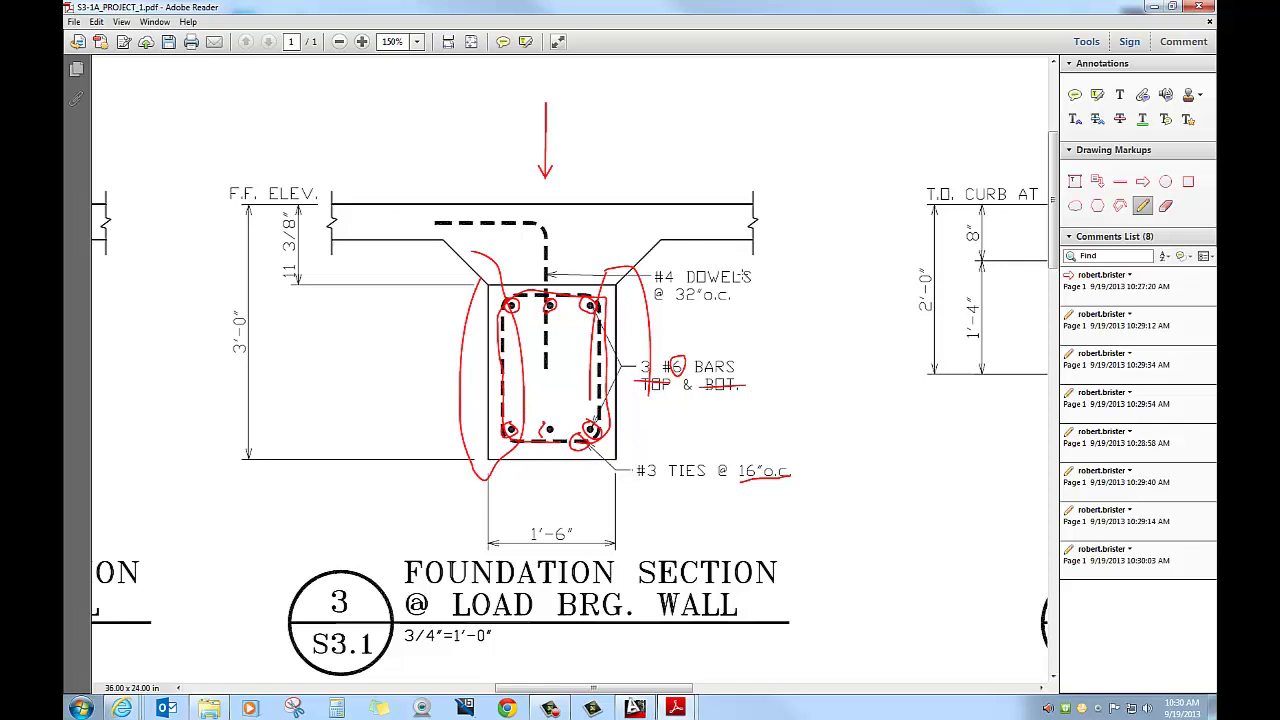
In section 4 at islands, draw a short red line from the lower right bar down to the footing's bottom edge
{"action": "scroll", "coordinate": [381, 368], "scroll_direction": "down", "scroll_amount": 1}
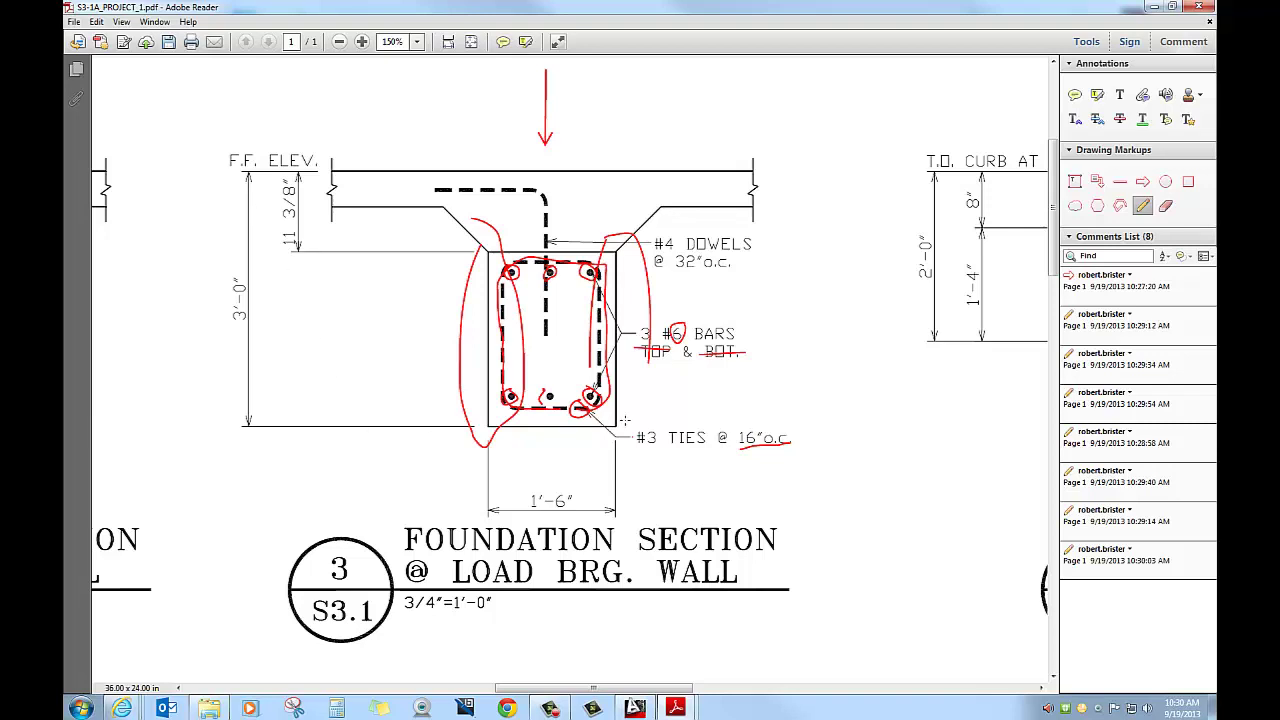
{"action": "scroll", "coordinate": [626, 418], "scroll_direction": "down", "scroll_amount": 1, "text": "ctrl"}
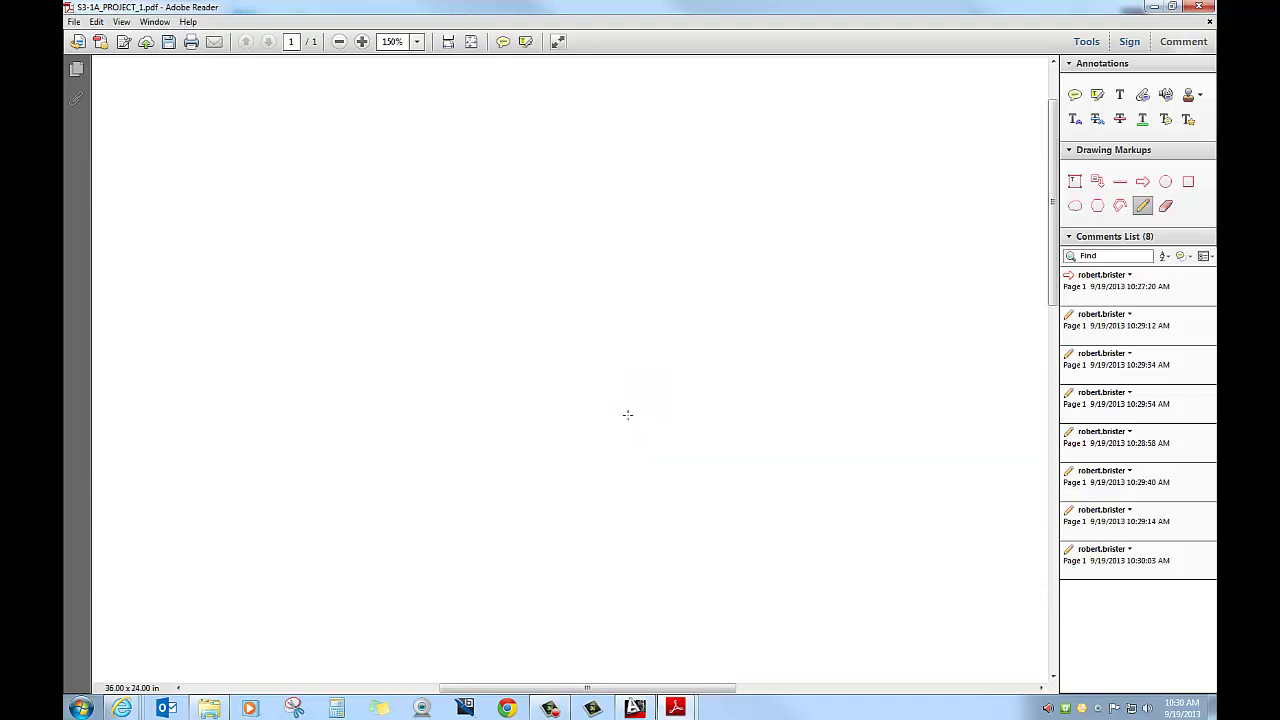
{"action": "scroll", "coordinate": [627, 414], "scroll_direction": "down", "scroll_amount": 2, "text": "ctrl"}
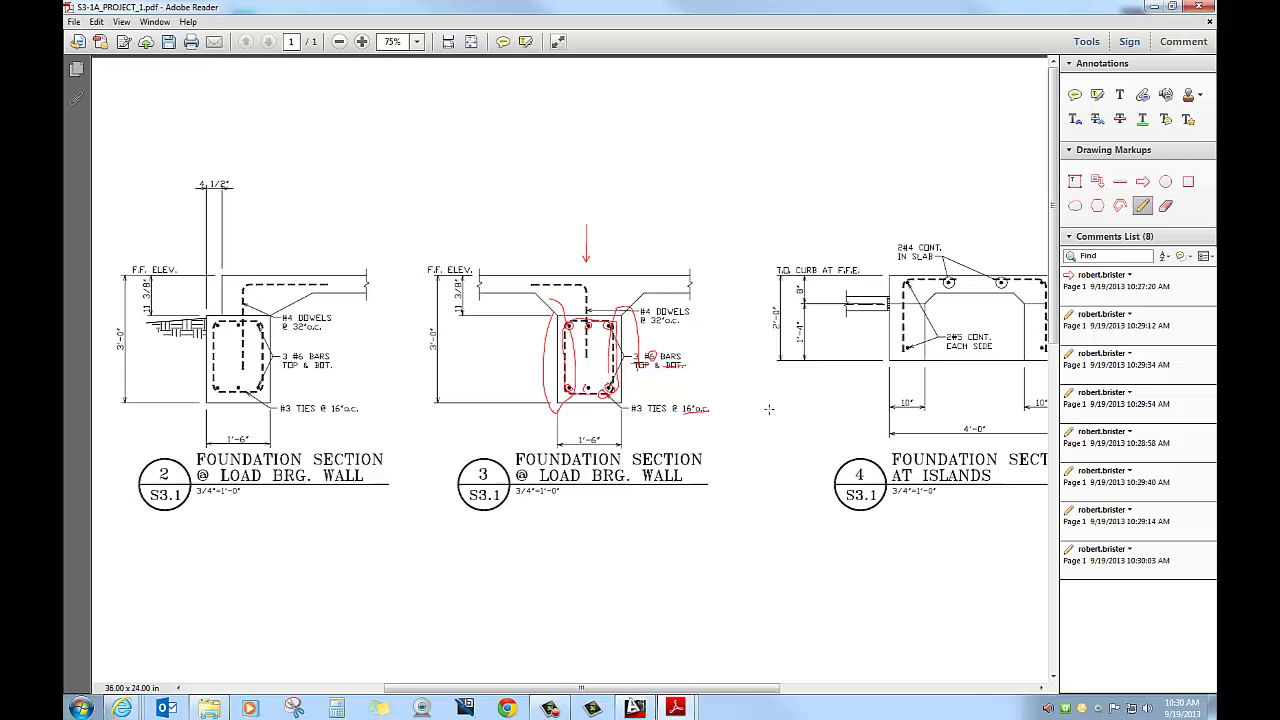
{"action": "scroll", "coordinate": [820, 400], "scroll_direction": "right", "scroll_amount": 5}
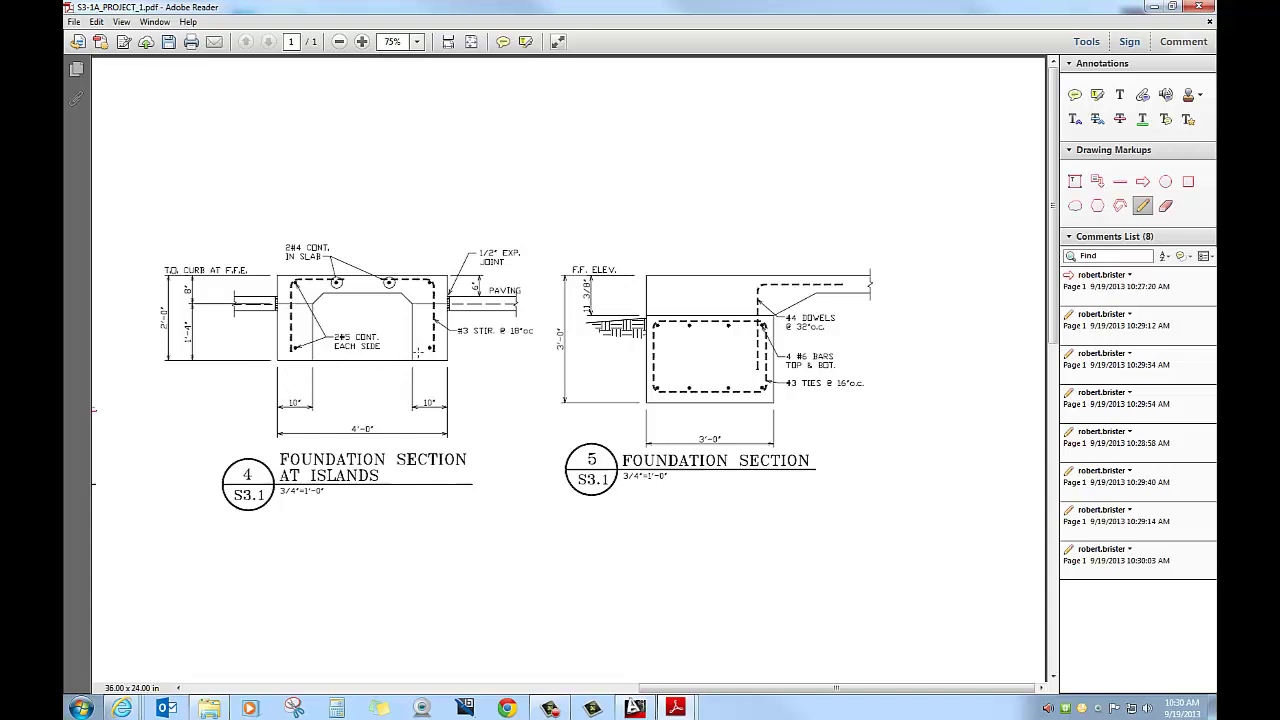
{"action": "scroll", "coordinate": [419, 352], "scroll_direction": "up", "scroll_amount": 3, "text": "ctrl"}
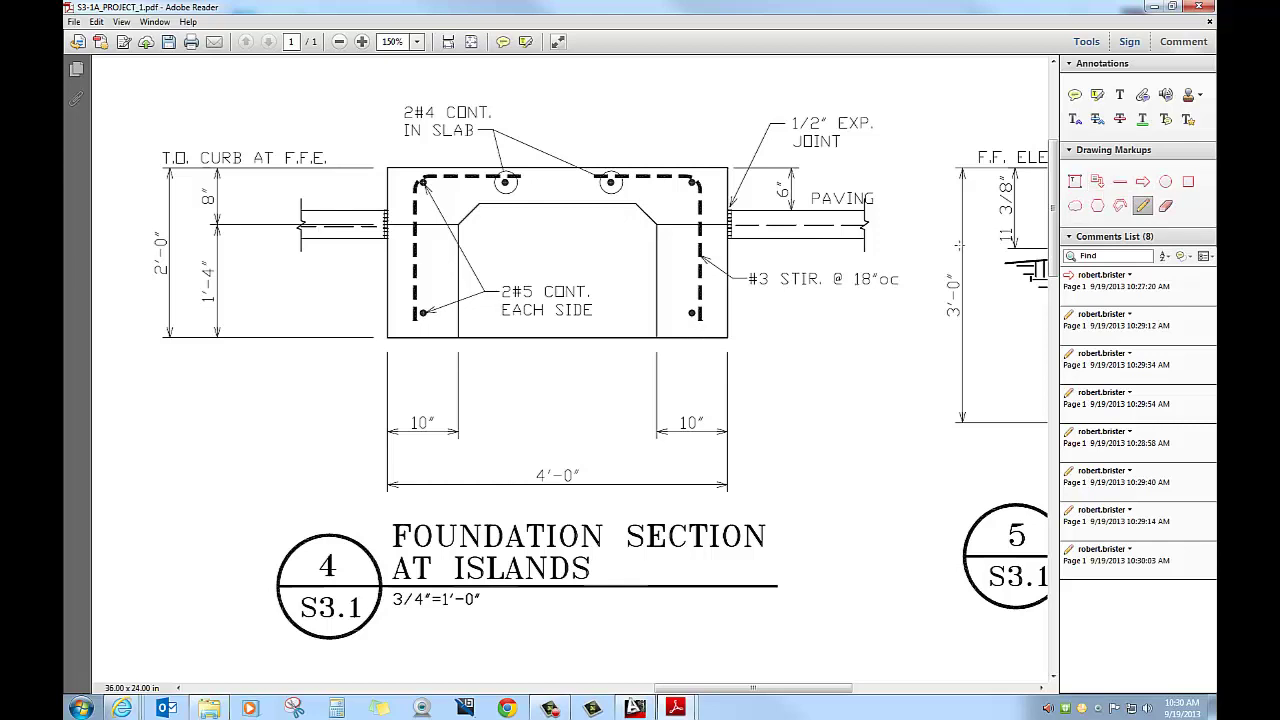
{"action": "left_click", "coordinate": [1120, 181]}
{"action": "left_click_drag", "start_coordinate": [691, 312], "coordinate": [693, 343]}
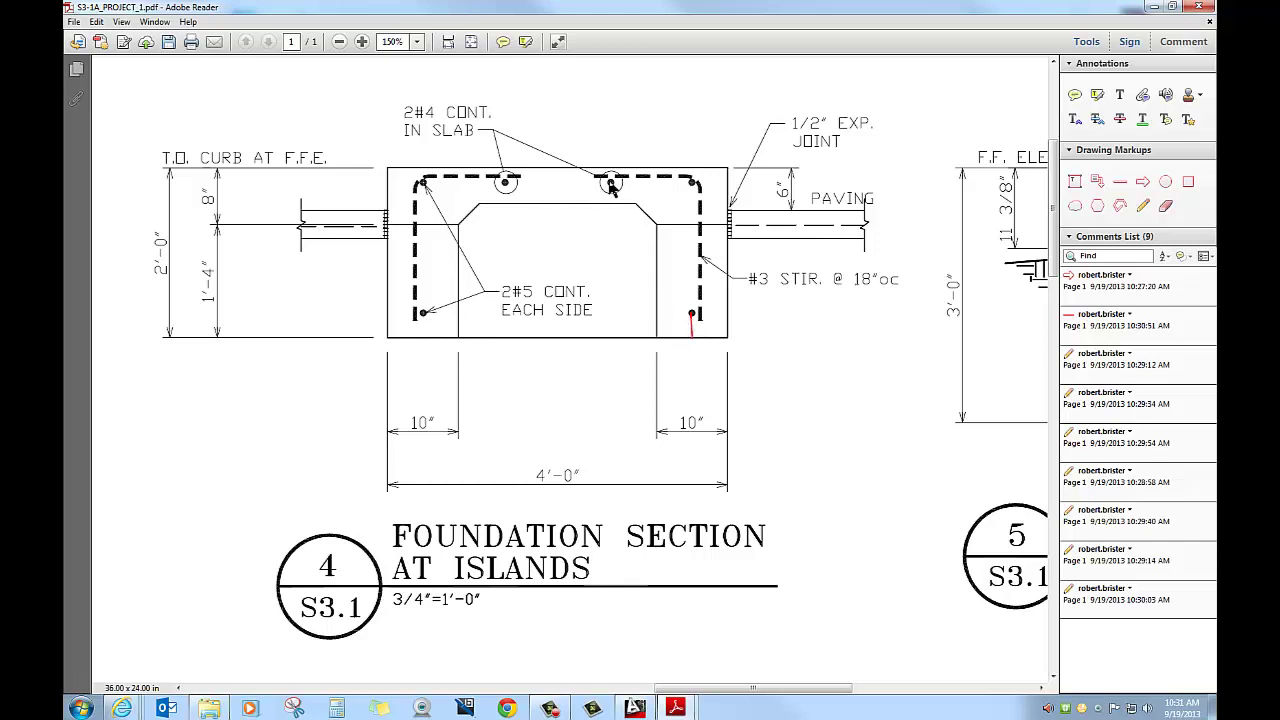
Draw red lines from the right slab bar up to the slab's top and across the island section at the paving's top level
{"action": "left_click", "coordinate": [1126, 184]}
{"action": "left_click_drag", "start_coordinate": [610, 181], "coordinate": [610, 167]}
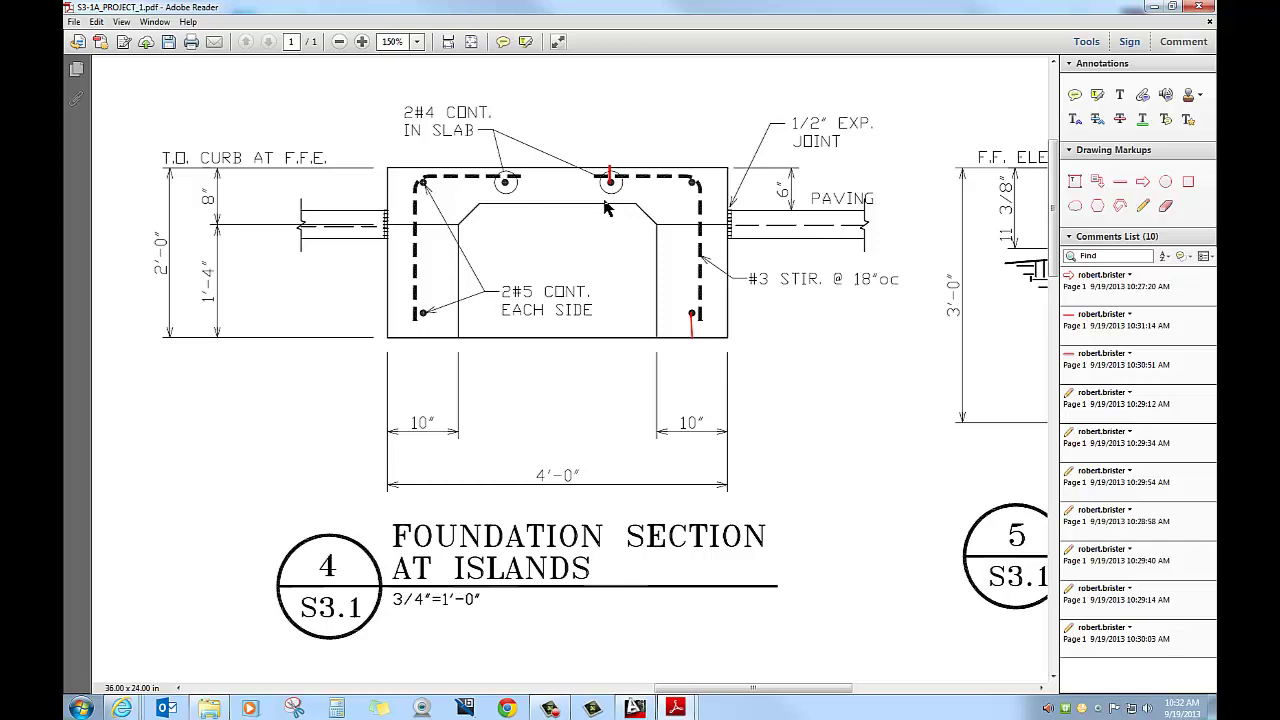
{"action": "left_click", "coordinate": [1120, 182]}
{"action": "left_click_drag", "start_coordinate": [750, 210], "coordinate": [590, 210]}
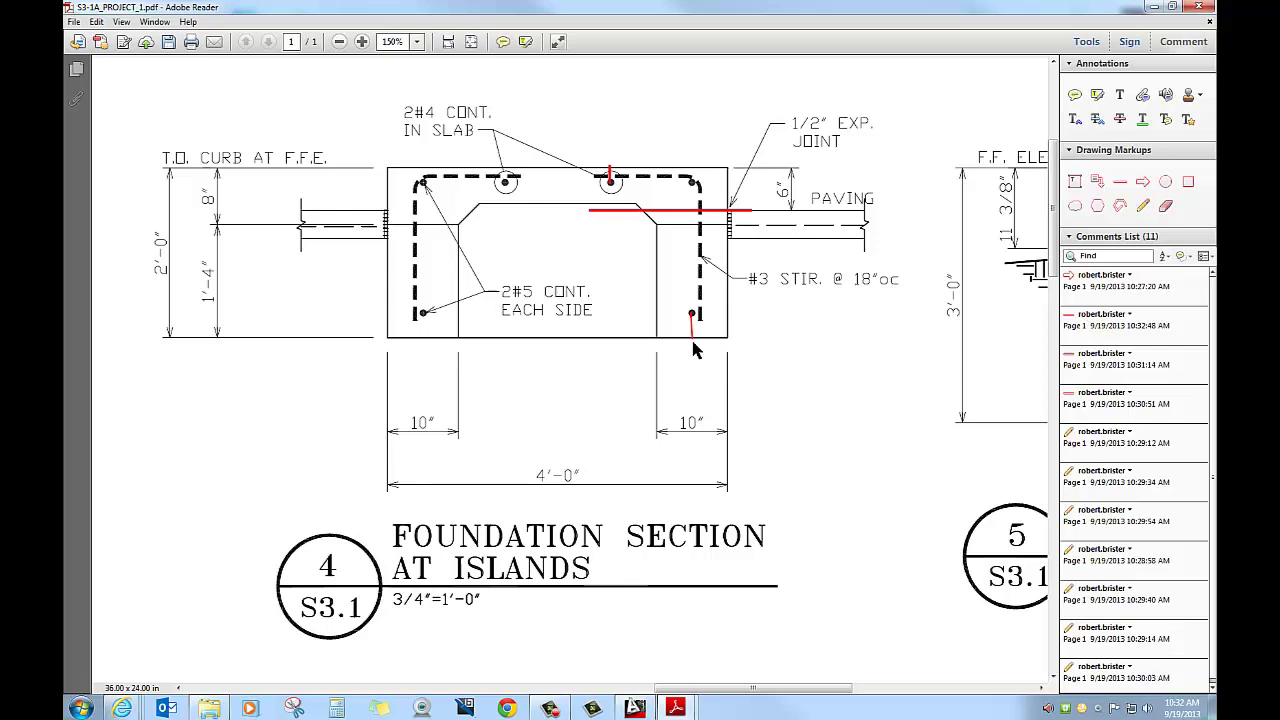
In section 5, draw red cover lines from the lower right bar to the footing's side and from the neighbouring bar to its bottom
{"action": "scroll", "coordinate": [693, 346], "scroll_direction": "down", "scroll_amount": 1, "text": "ctrl"}
{"action": "scroll", "coordinate": [693, 346], "scroll_direction": "down", "scroll_amount": 4, "text": "ctrl"}
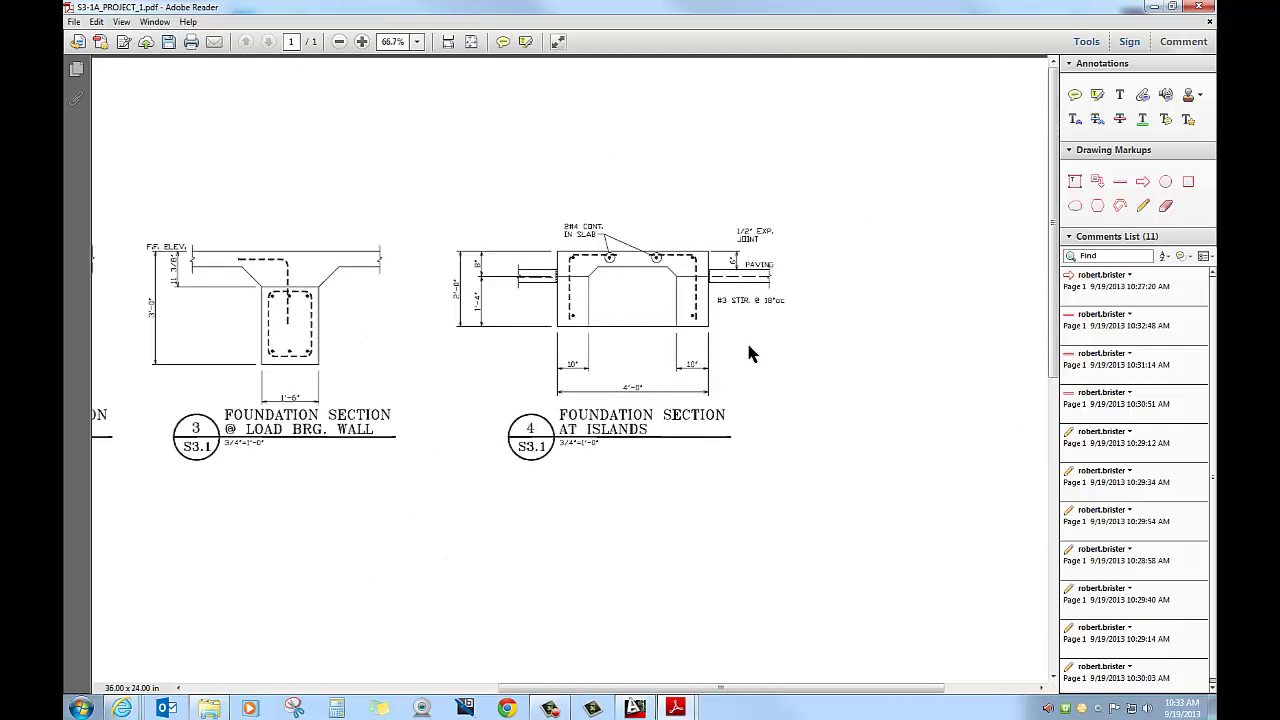
{"action": "scroll", "coordinate": [700, 348], "scroll_direction": "left", "scroll_amount": 6}
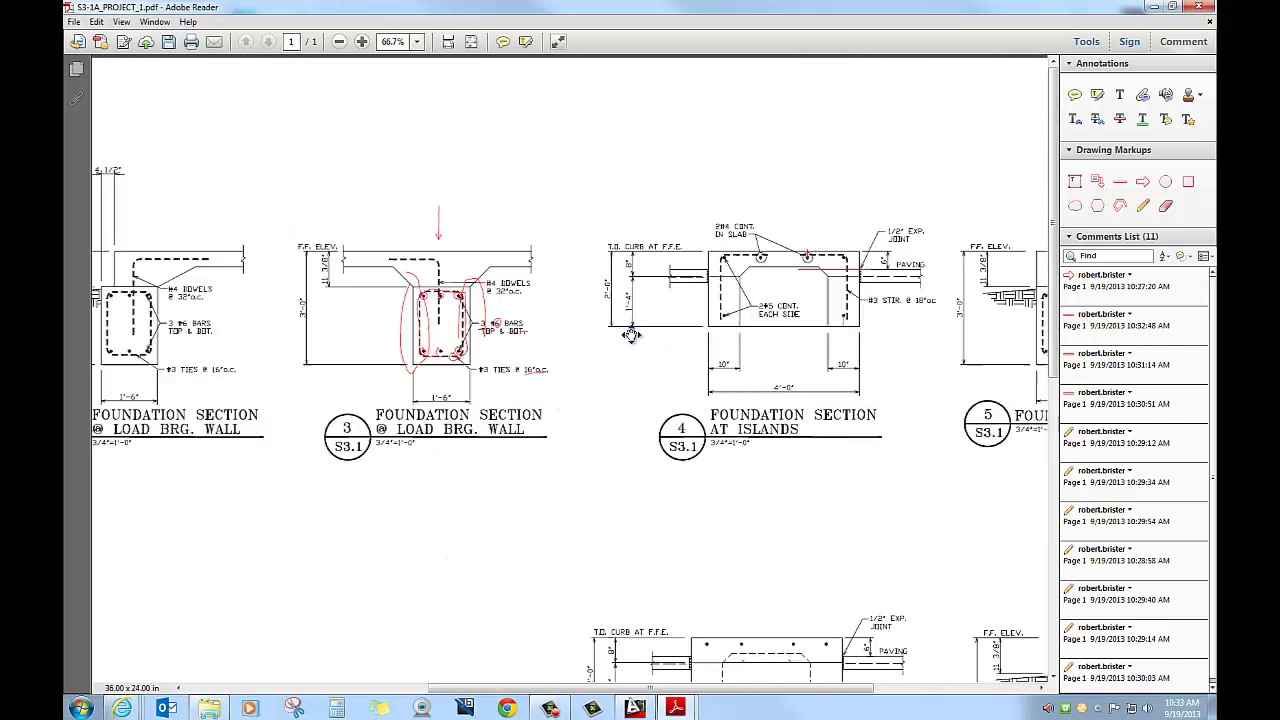
{"action": "scroll", "coordinate": [665, 345], "scroll_direction": "right", "scroll_amount": 6}
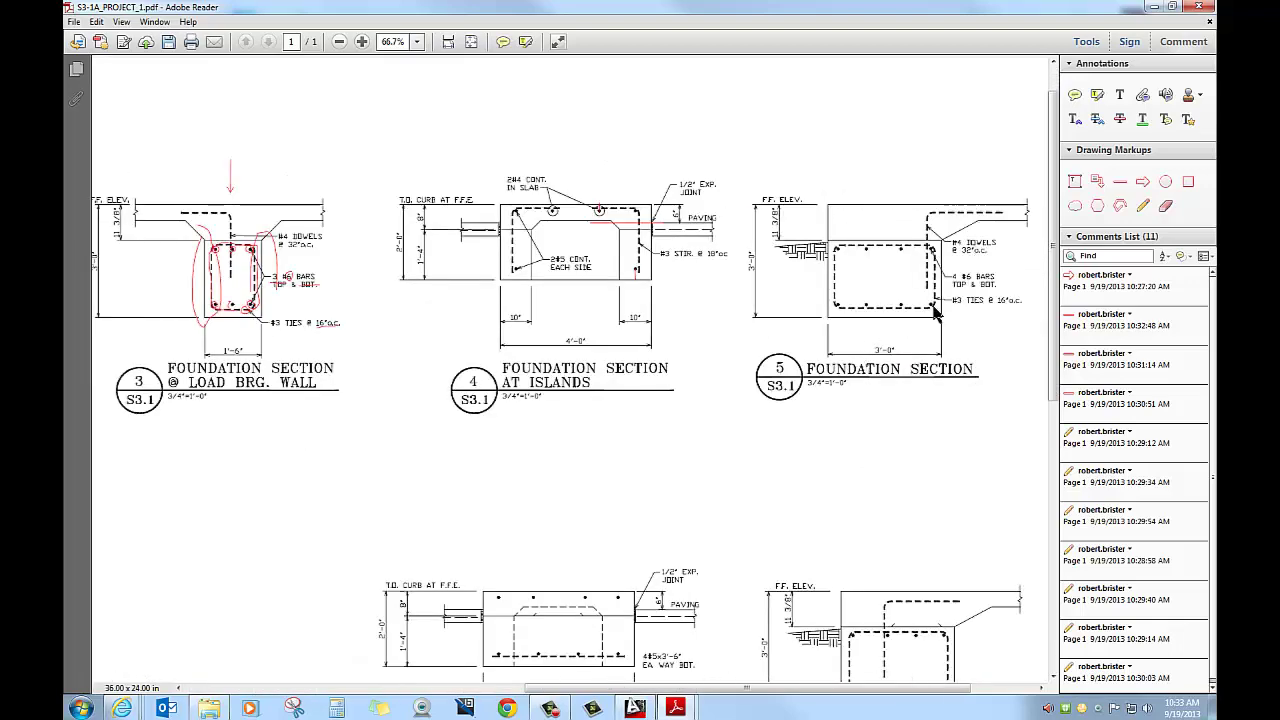
{"action": "scroll", "coordinate": [975, 355], "scroll_direction": "right", "scroll_amount": 1}
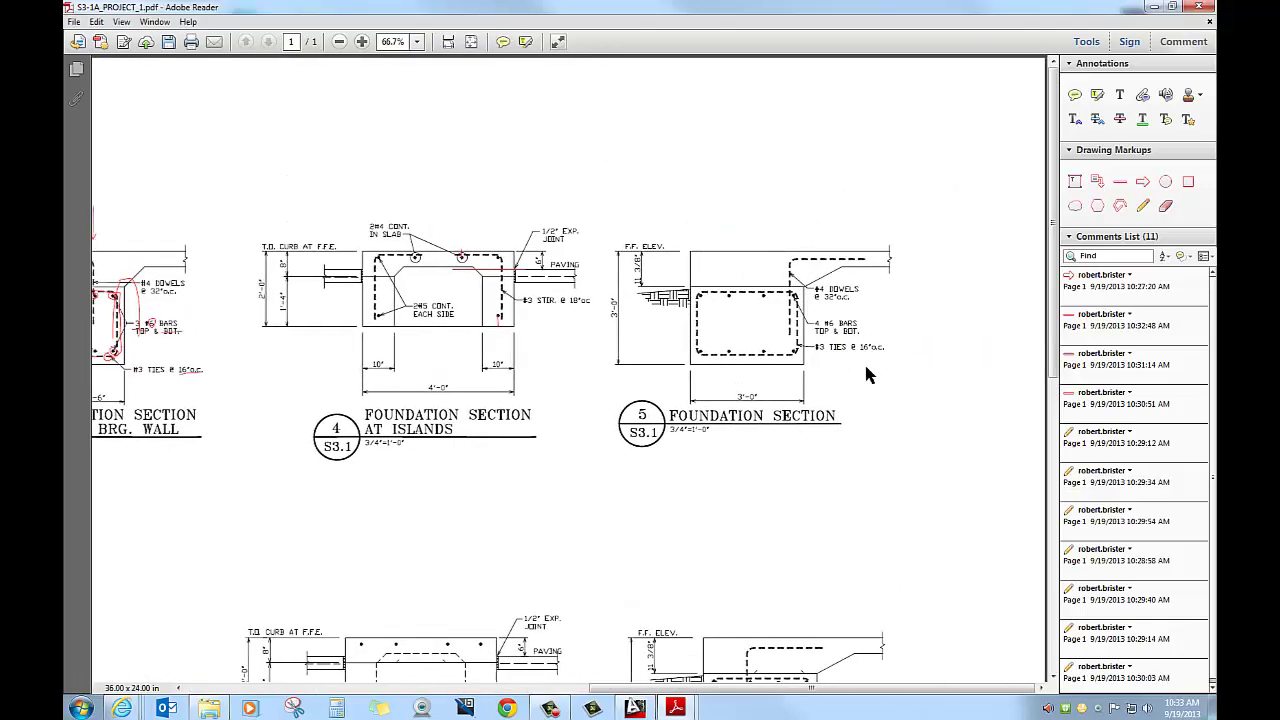
{"action": "scroll", "coordinate": [829, 357], "scroll_direction": "up", "scroll_amount": 4, "text": "ctrl"}
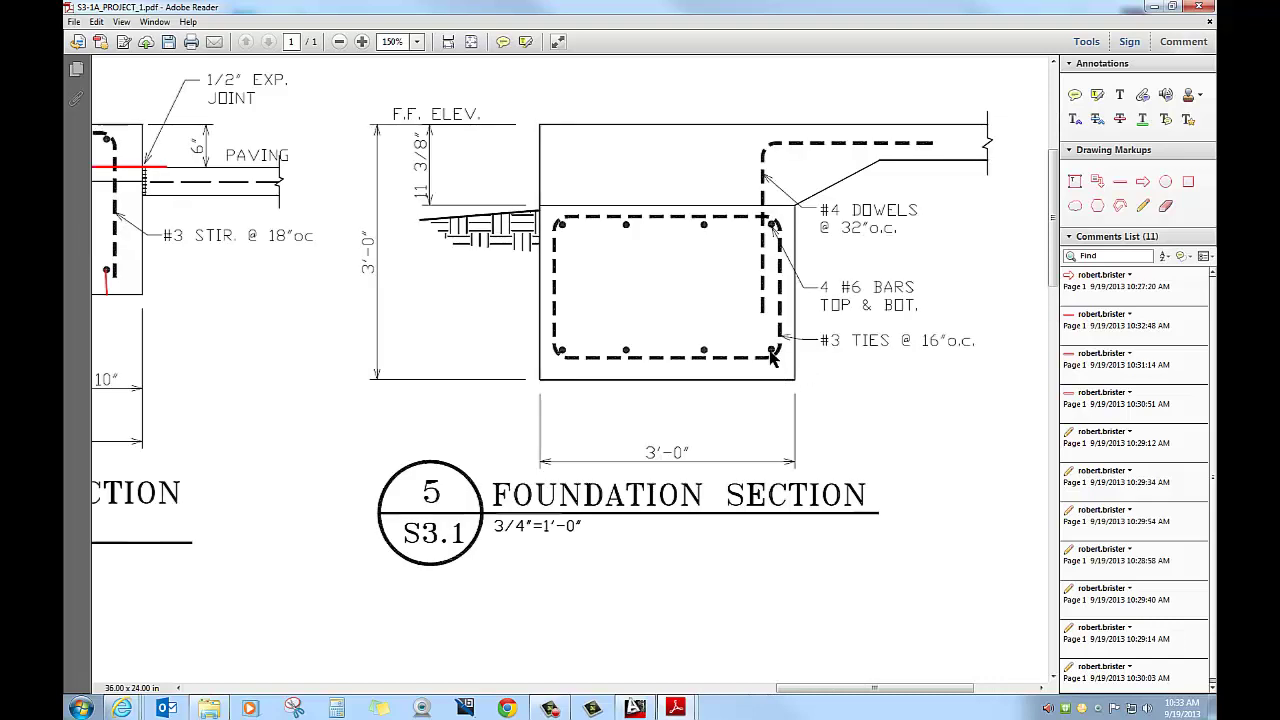
{"action": "left_click", "coordinate": [1120, 181]}
{"action": "left_click_drag", "start_coordinate": [776, 350], "coordinate": [795, 348]}
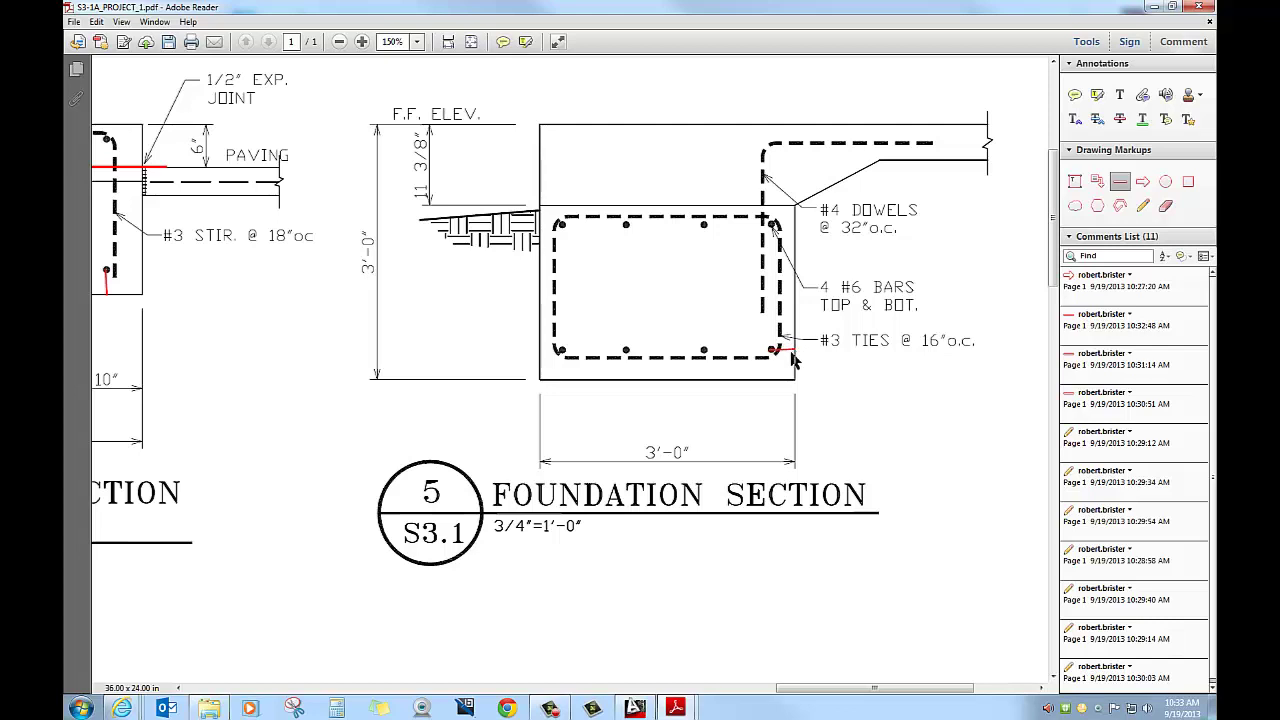
{"action": "left_click", "coordinate": [1120, 181]}
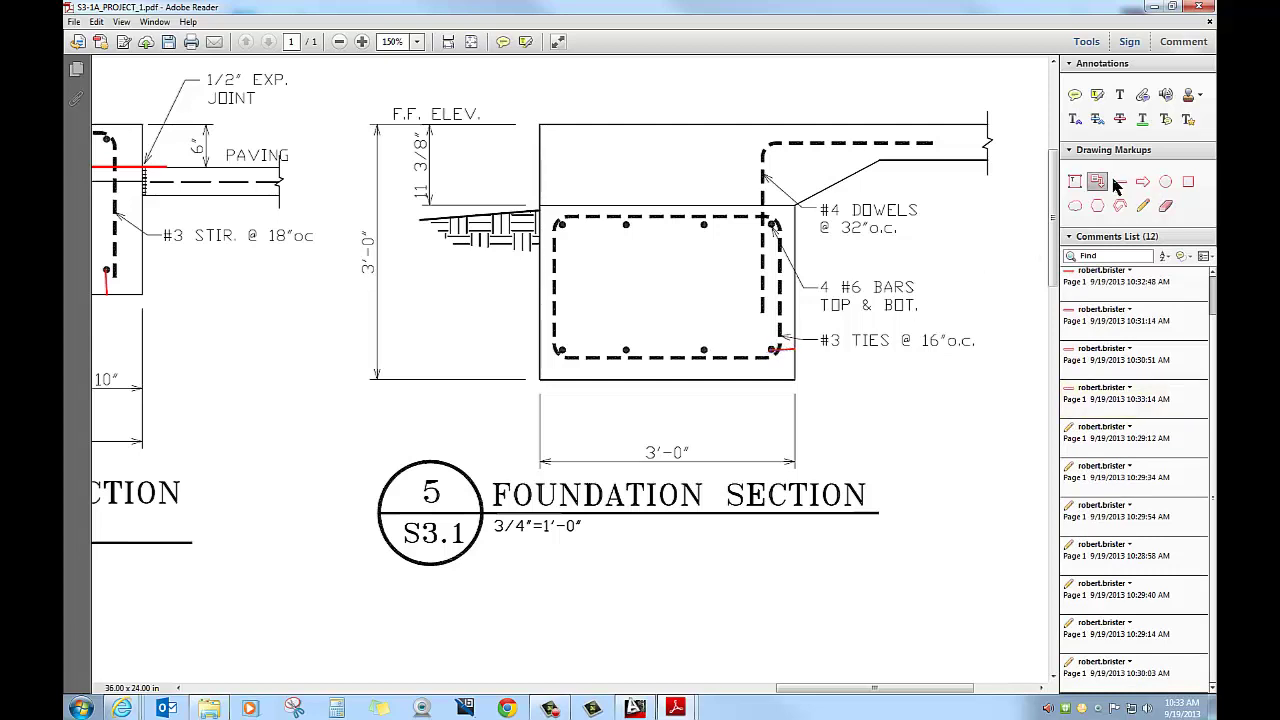
{"action": "left_click_drag", "start_coordinate": [704, 351], "coordinate": [704, 380]}
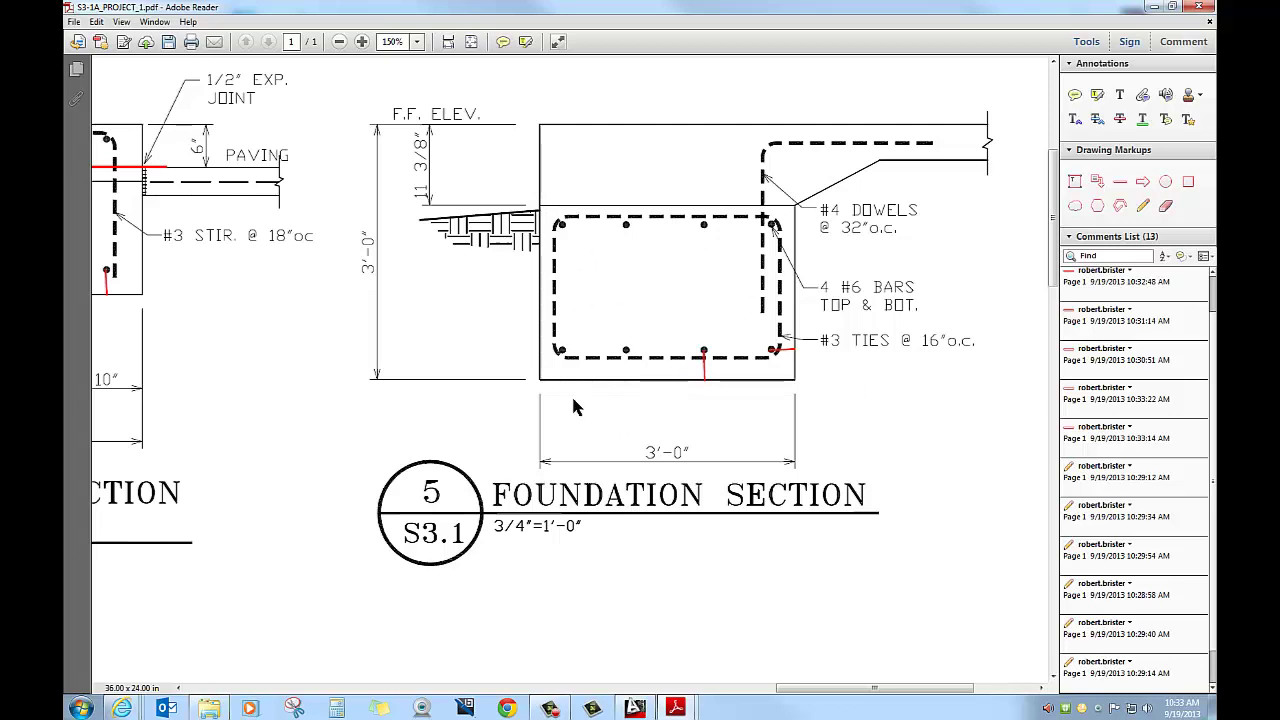
{"action": "scroll", "coordinate": [561, 394], "scroll_direction": "down", "scroll_amount": 5, "text": "ctrl"}
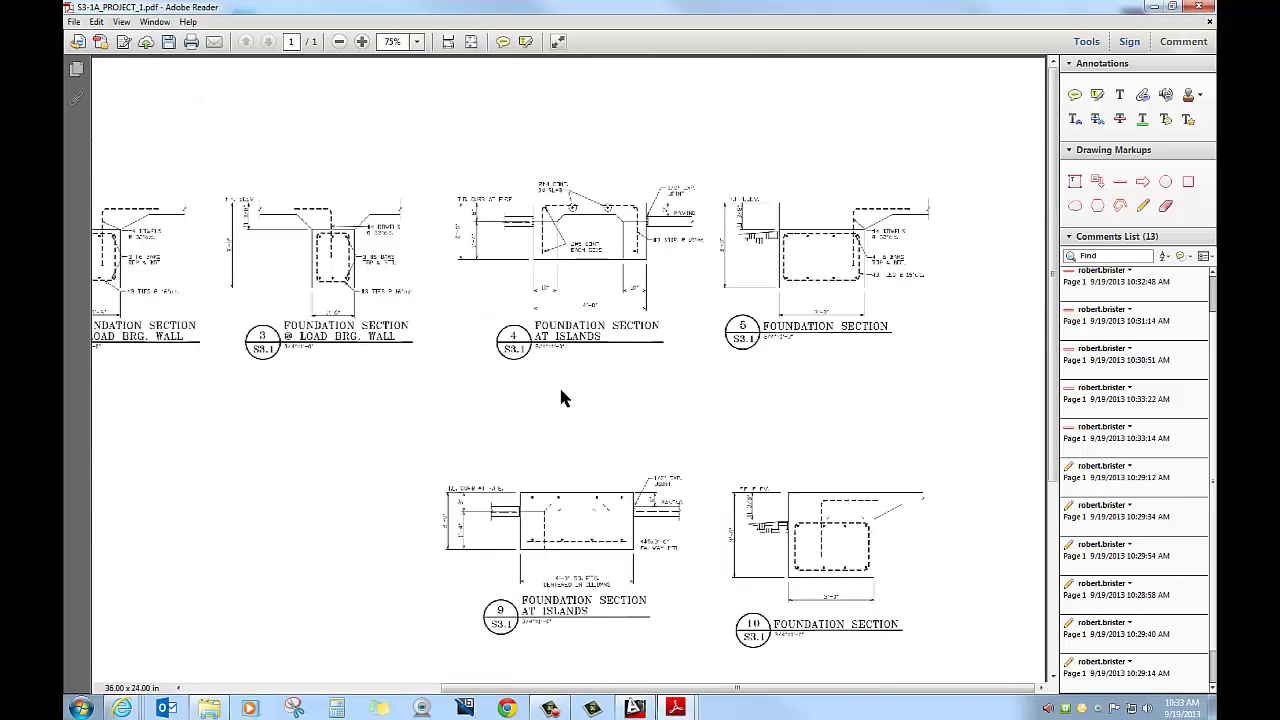
{"action": "scroll", "coordinate": [561, 404], "scroll_direction": "down", "scroll_amount": 2, "text": "ctrl"}
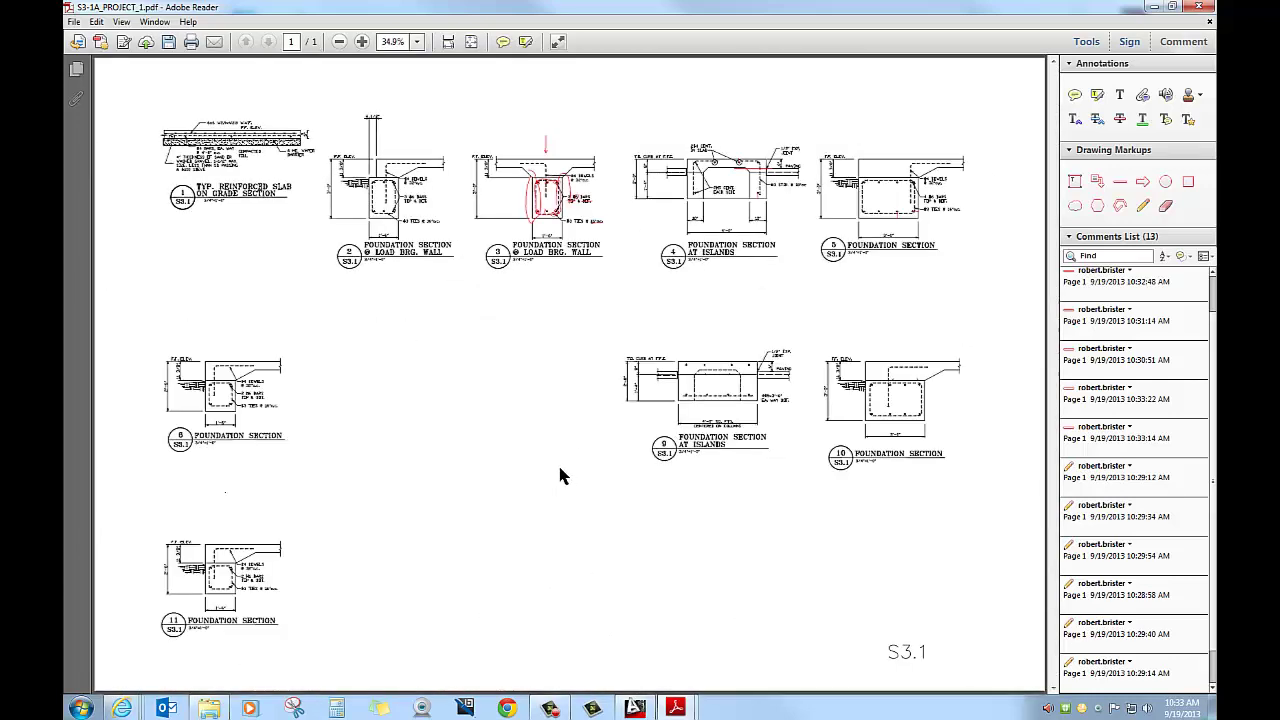